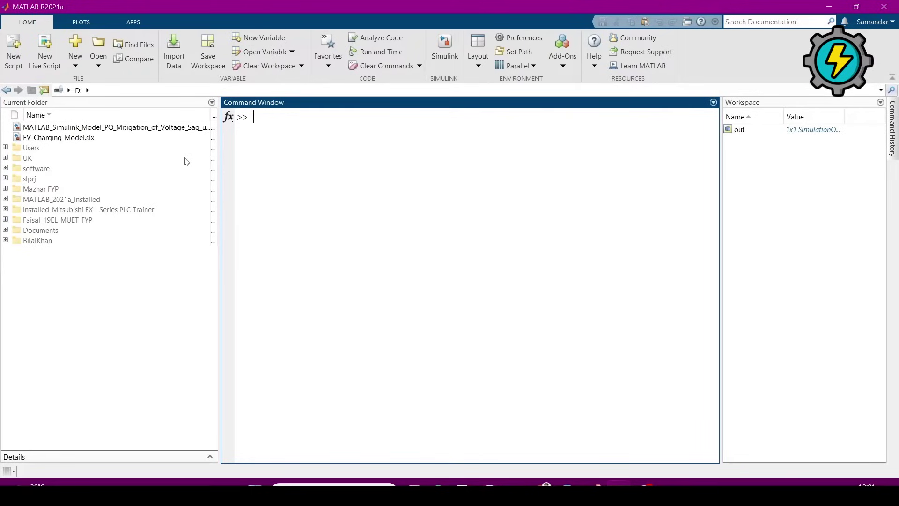
- Open EV_Charging_Model.slx and examine the three-phase source, Series Branch1 and Three-Phase V-I Measurement blocks
double_click(61, 139)
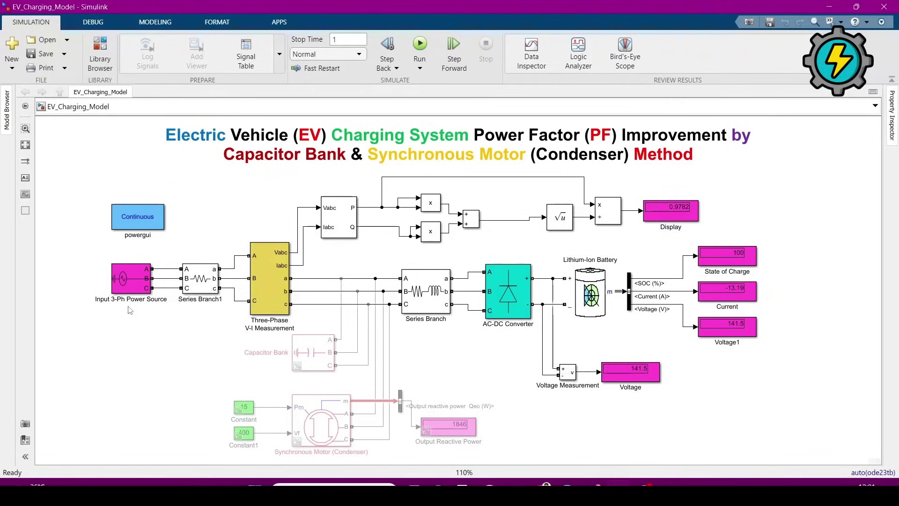
click(131, 290)
click(199, 287)
click(126, 283)
click(248, 280)
click(202, 286)
click(279, 286)
- Examine the power factor calculation chain from the three-phase Power block through the product, sum, square root and divide blocks to the Display
click(370, 239)
click(670, 226)
click(421, 235)
click(662, 223)
click(435, 207)
click(449, 214)
click(335, 215)
click(438, 202)
click(452, 237)
click(472, 220)
click(500, 228)
click(563, 227)
click(604, 221)
click(342, 213)
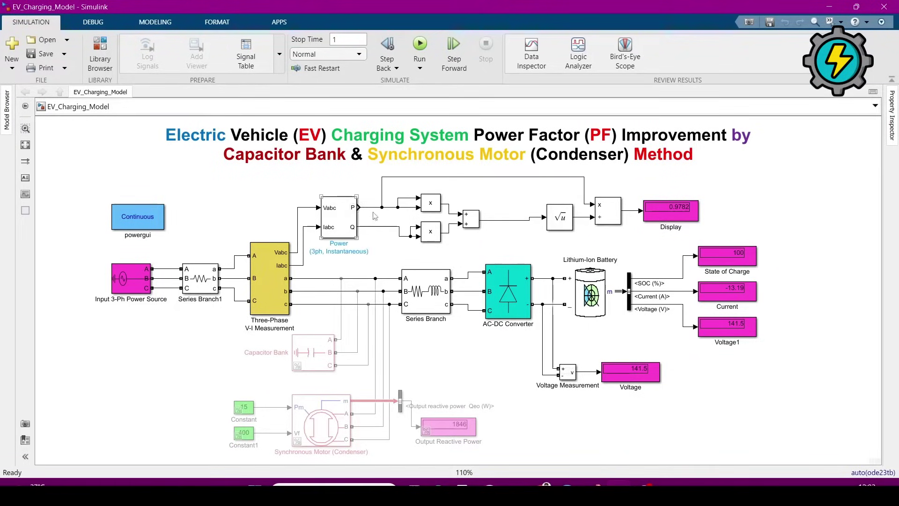
click(670, 213)
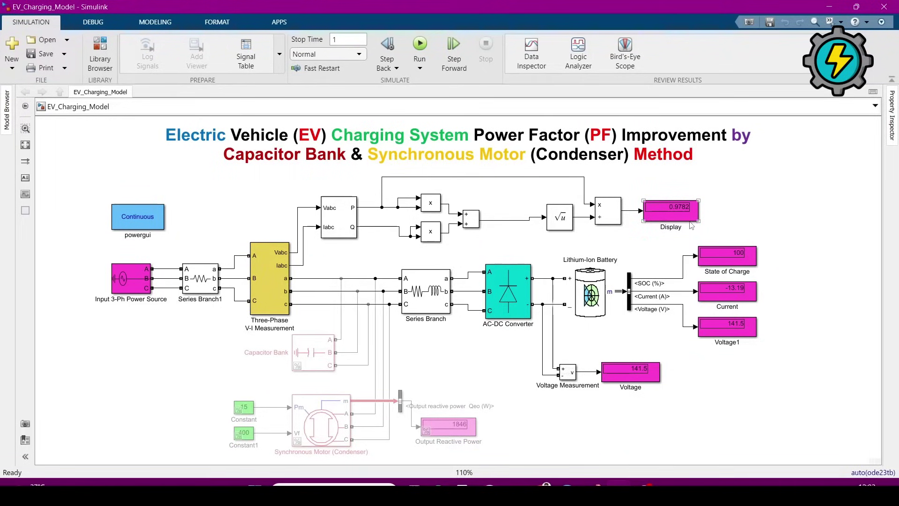
- Examine the AC-DC Converter, the Lithium-Ion Battery and the displays for state of charge, current and voltage
click(642, 224)
click(506, 295)
click(567, 271)
click(671, 280)
click(720, 265)
click(723, 309)
click(727, 328)
click(646, 347)
click(567, 372)
click(628, 386)
- Uncomment the Capacitor Bank and the Synchronous Motor (Condenser) together with its constants, bus selector and reactive power display
click(516, 299)
click(517, 334)
click(468, 416)
click(326, 430)
drag(229, 347, 474, 454)
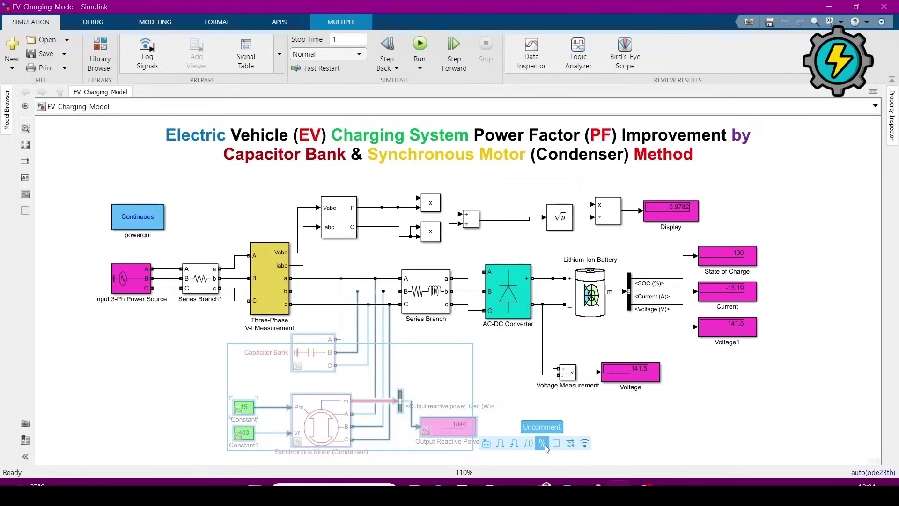
click(509, 440)
click(454, 381)
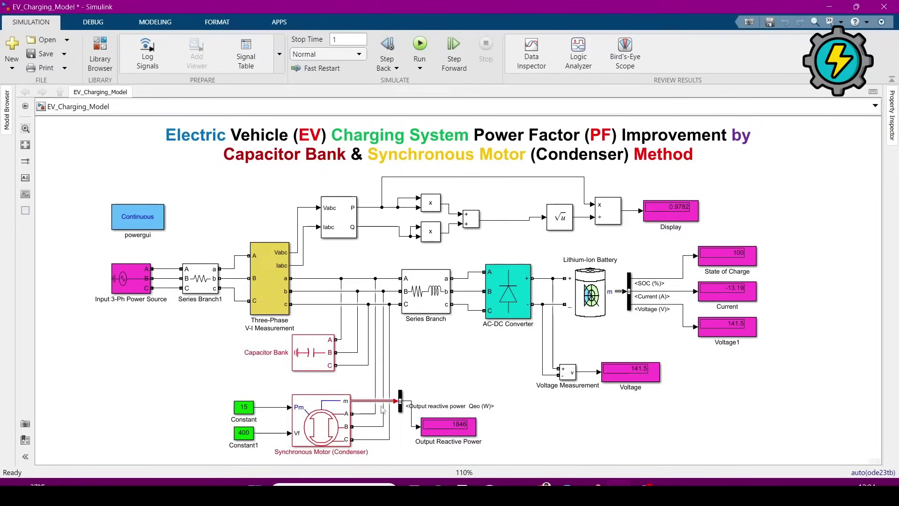
- Examine the Capacitor Bank and the Synchronous Motor (Condenser) with its Pm and Vf constant inputs
click(296, 366)
click(249, 410)
click(303, 447)
click(260, 362)
click(306, 359)
click(266, 396)
click(294, 433)
click(314, 403)
click(259, 395)
- Comment out the Capacitor Bank and the Synchronous Motor (Condenser) together with its constants, bus selector and reactive power display
drag(228, 343, 457, 442)
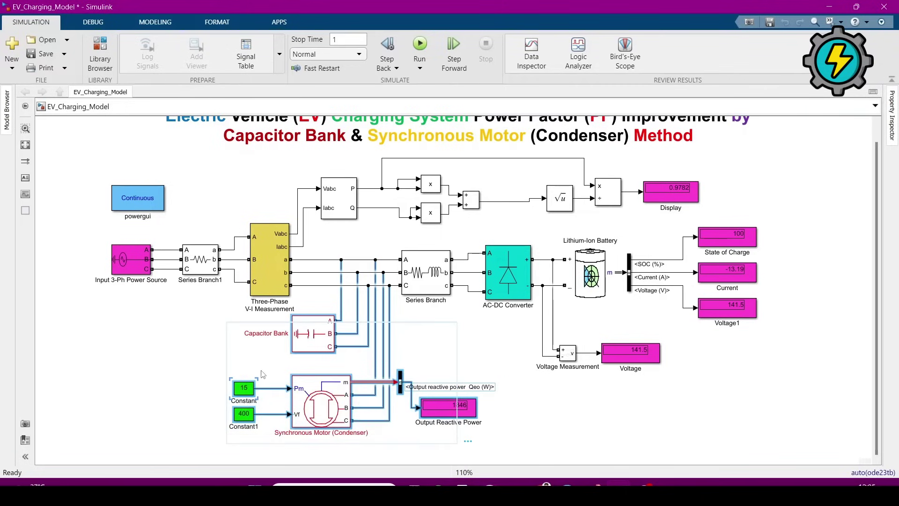
mouse_move(470, 441)
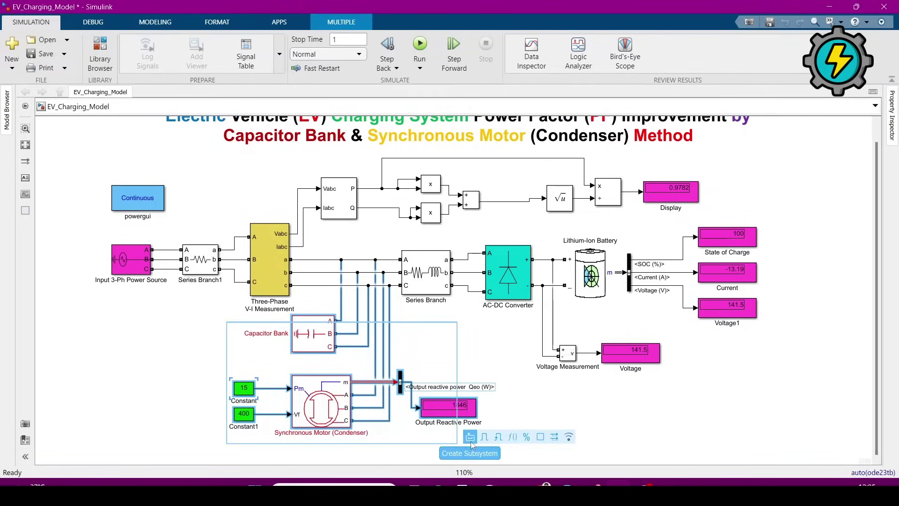
click(525, 438)
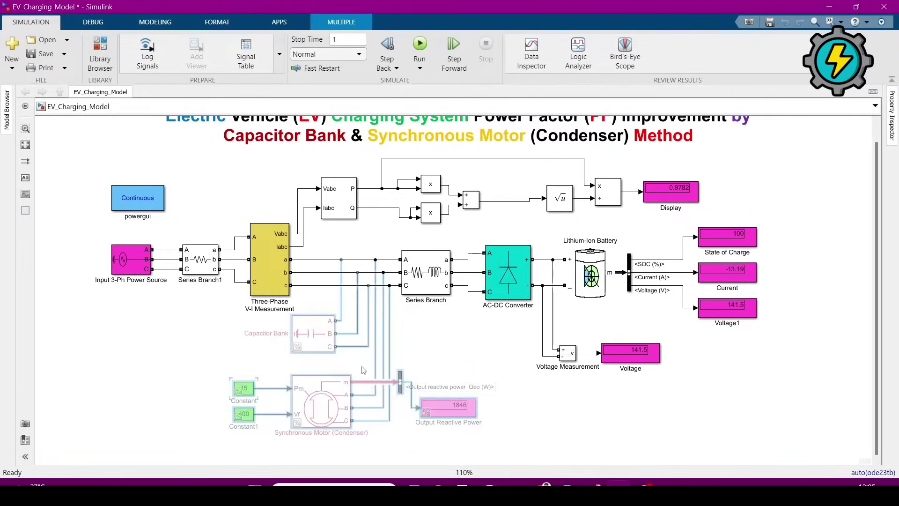
click(26, 144)
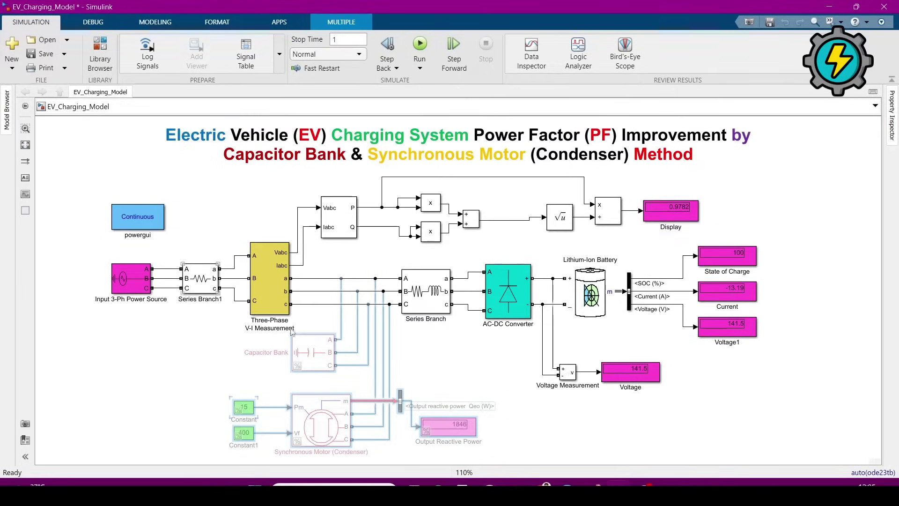
click(348, 445)
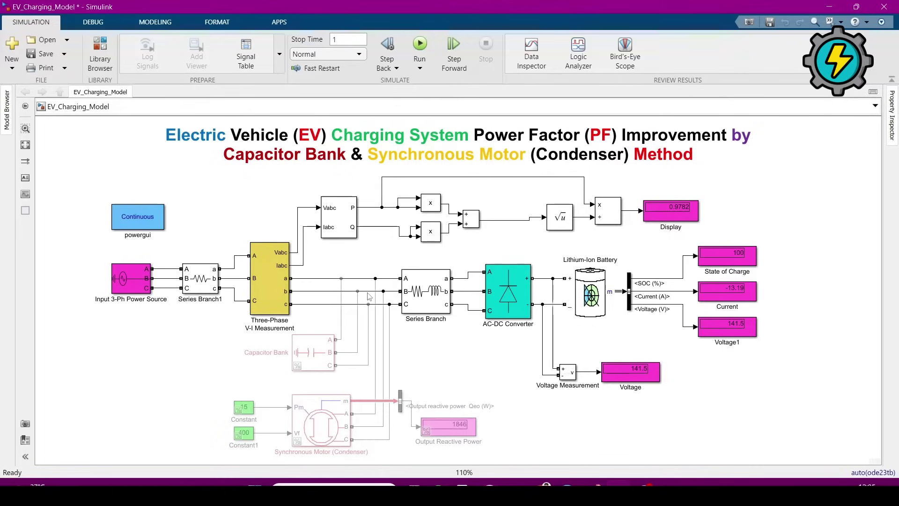
- Run the simulation without either compensation method and check the power factor on the Display block
click(670, 222)
click(420, 43)
click(685, 216)
- Uncomment the Capacitor Bank and run the simulation to check the power factor with it connected
click(312, 365)
key(ctrl+shift+x)
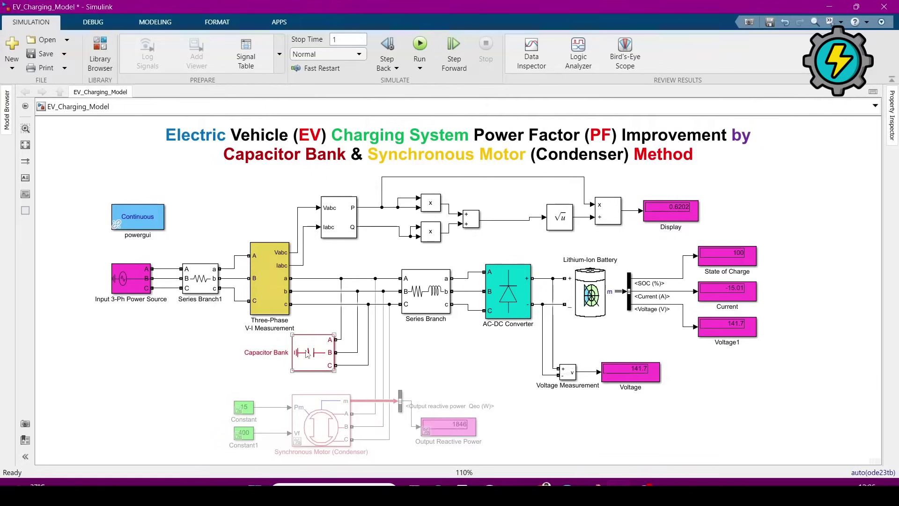
click(340, 311)
click(323, 343)
click(317, 319)
click(419, 46)
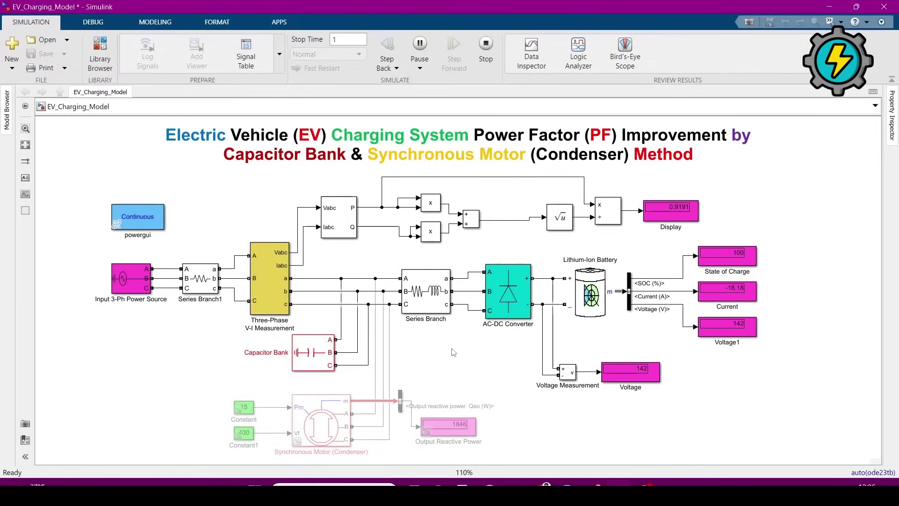
click(671, 229)
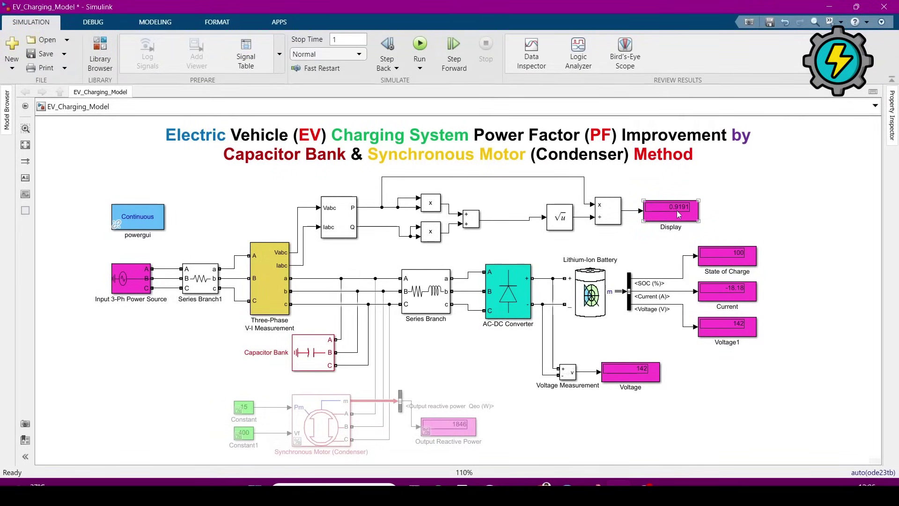
- Review the Capacitor Bank's block parameters, including its capacitive reactive power, and leave them as they are
click(329, 353)
double_click(310, 353)
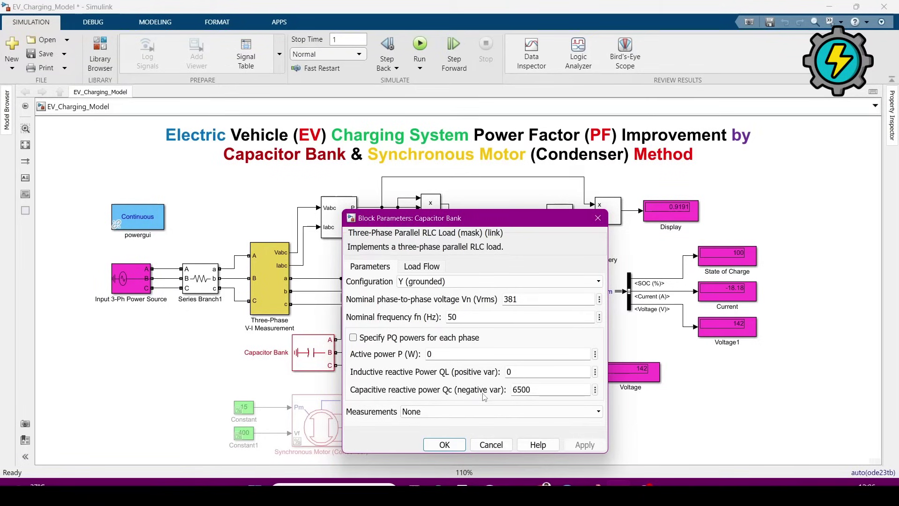
click(305, 360)
click(491, 444)
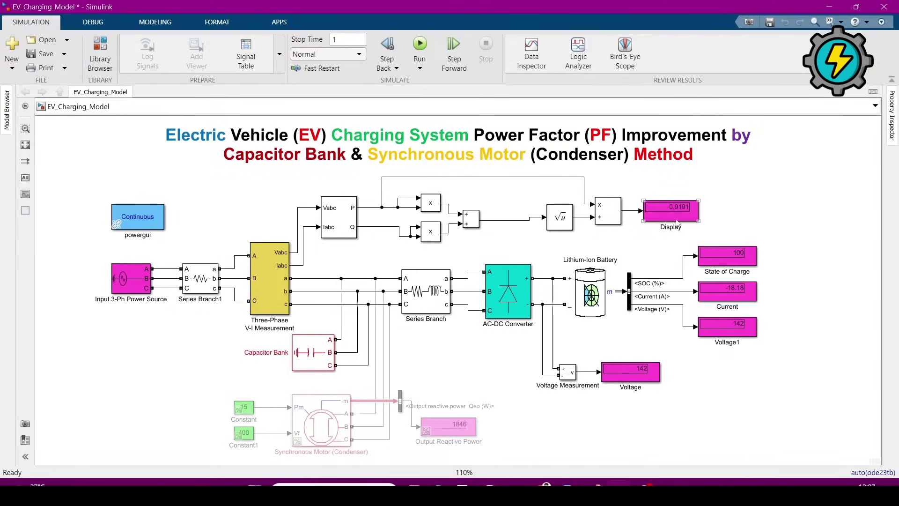
- Comment out the Capacitor Bank and rerun the simulation to check the uncompensated power factor
click(325, 369)
click(313, 356)
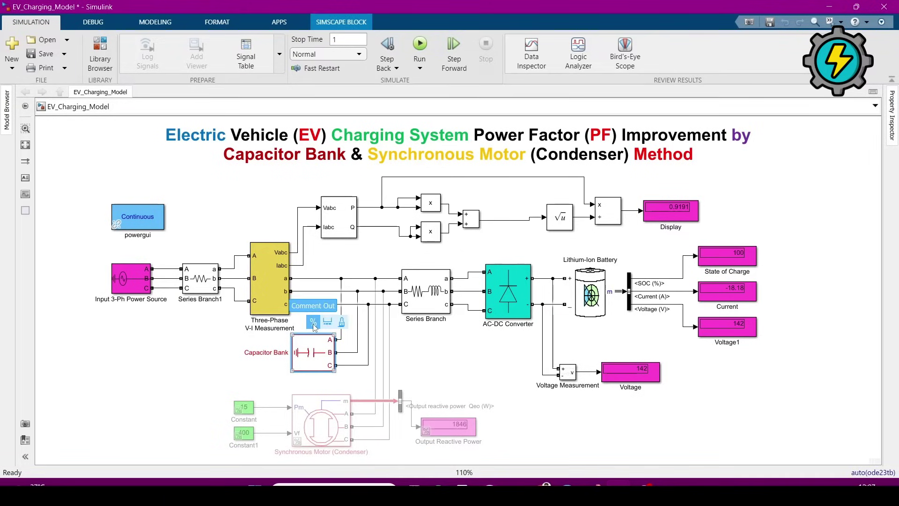
click(313, 323)
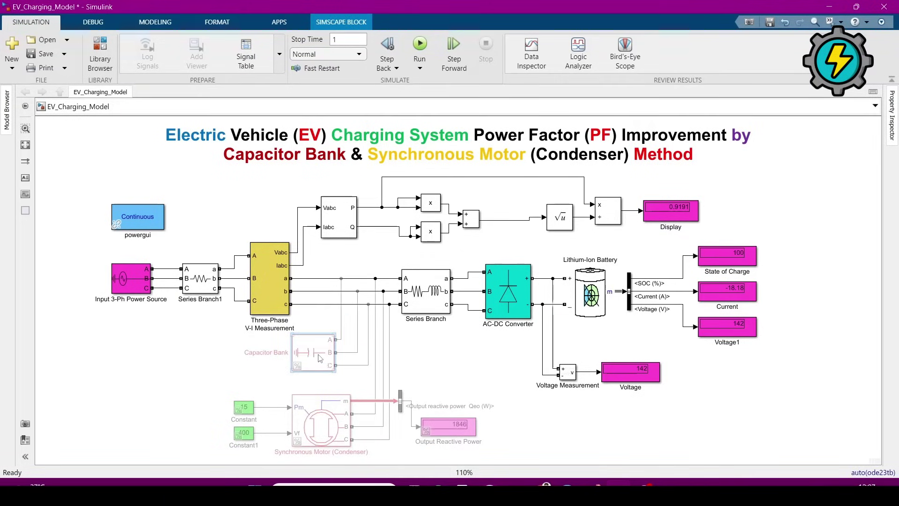
click(422, 63)
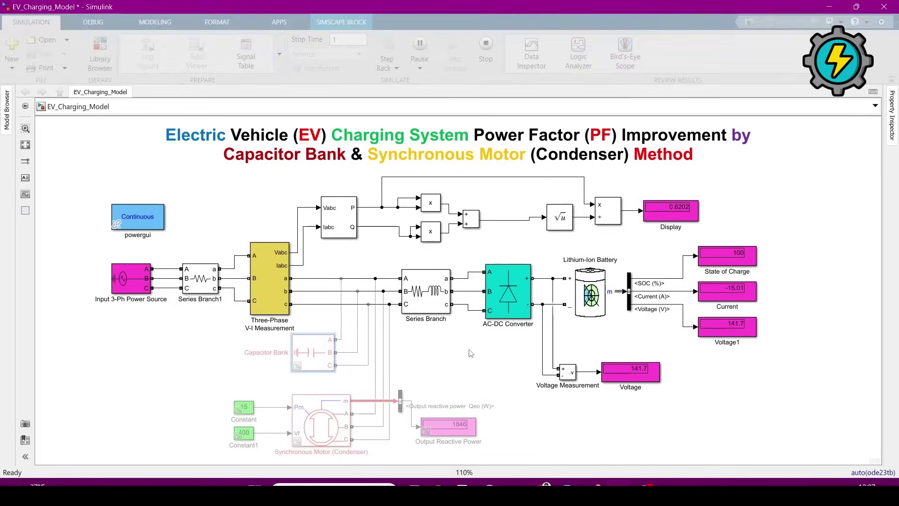
click(679, 215)
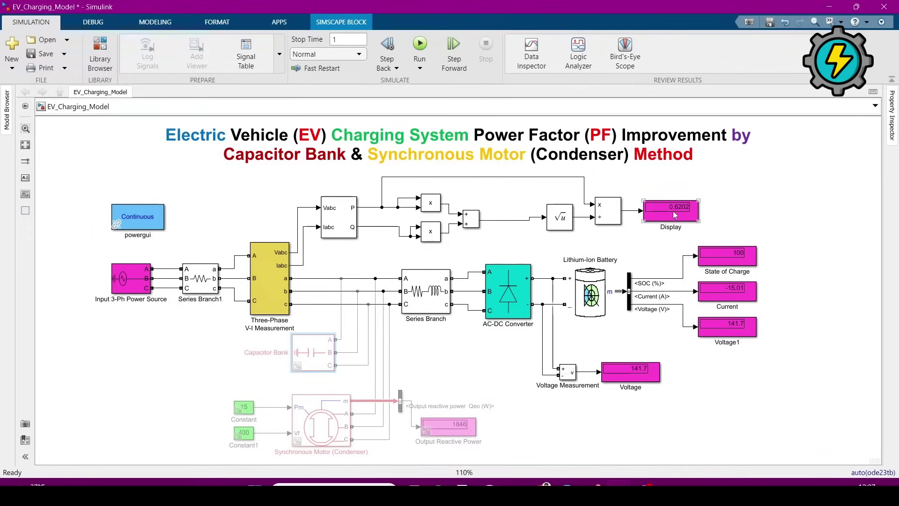
- Uncomment the Synchronous Motor (Condenser) with its two constants, bus selector and Output Reactive Power display
click(511, 384)
drag(235, 394, 482, 457)
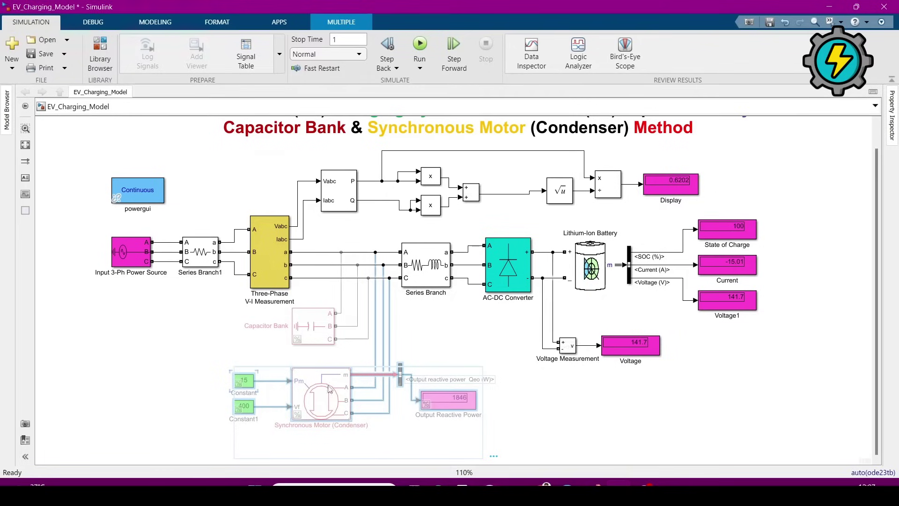
mouse_move(494, 455)
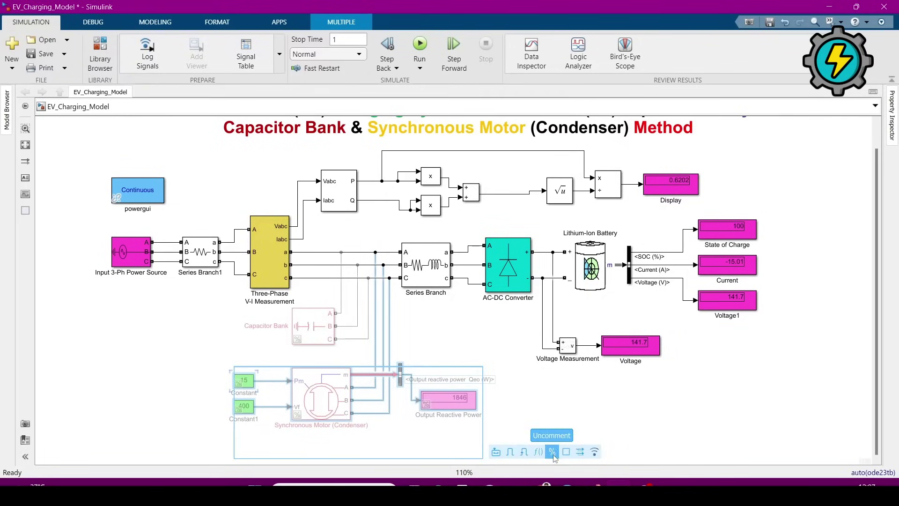
click(538, 447)
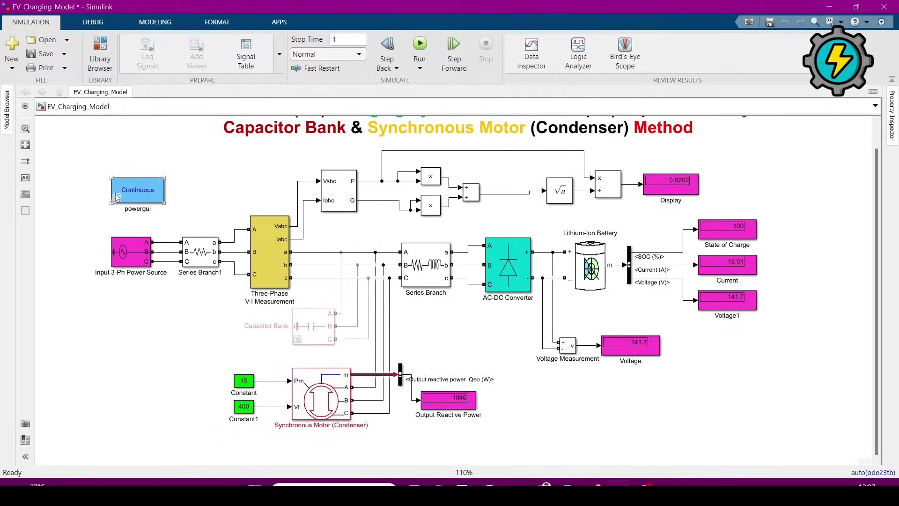
click(28, 146)
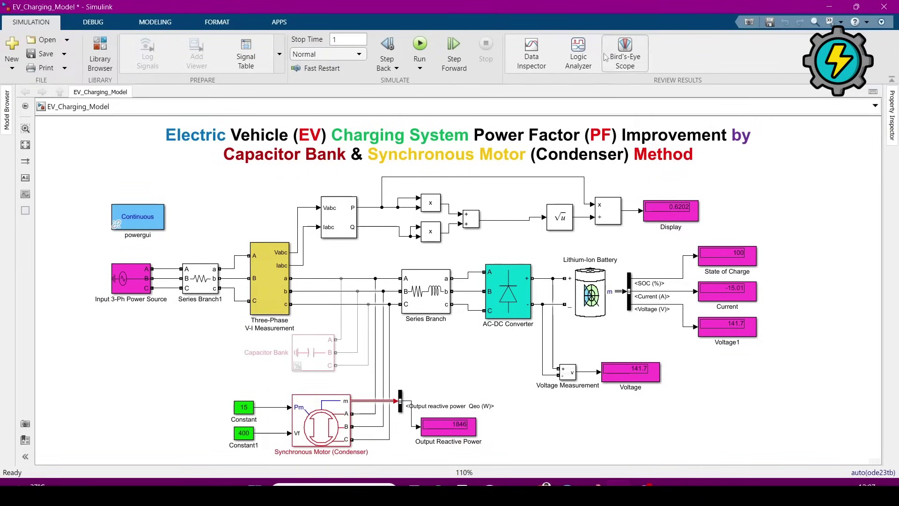
- Run the simulation with the Synchronous Motor (Condenser) and check the power factor and output reactive power displays
click(419, 50)
click(695, 215)
click(454, 435)
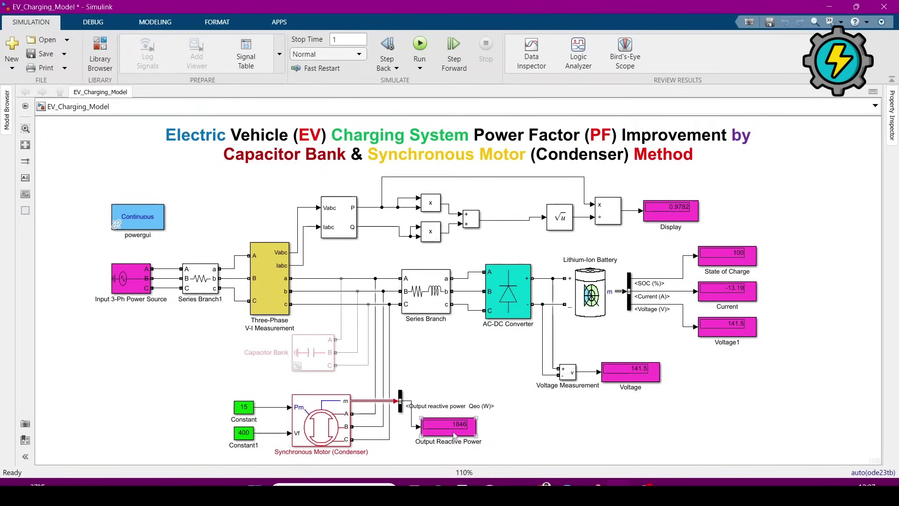
click(308, 427)
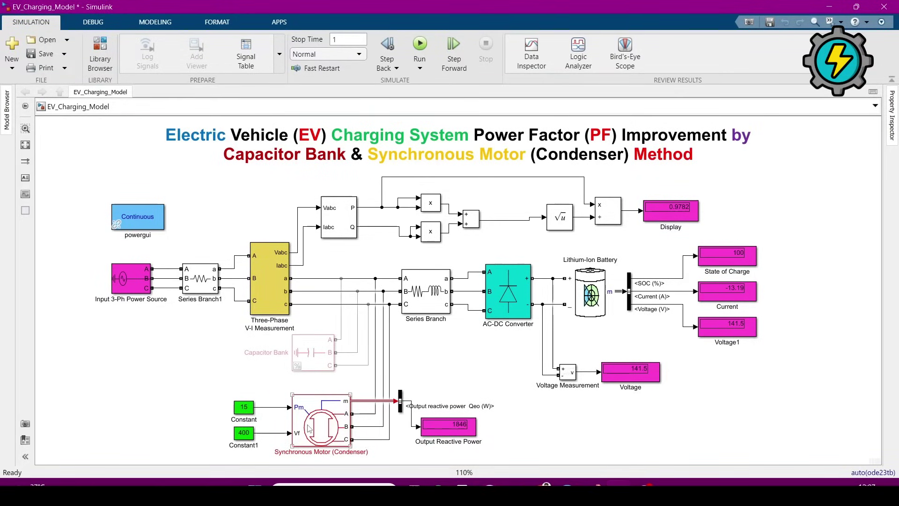
click(422, 432)
click(330, 427)
- Review the Synchronous Motor (Condenser)'s preset models, machine parameters and load flow settings, leaving them as they are
double_click(323, 426)
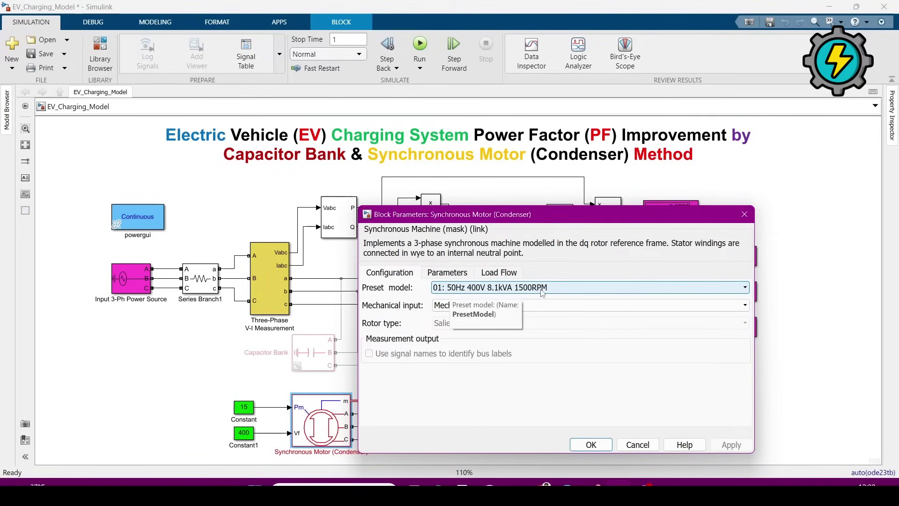
click(523, 291)
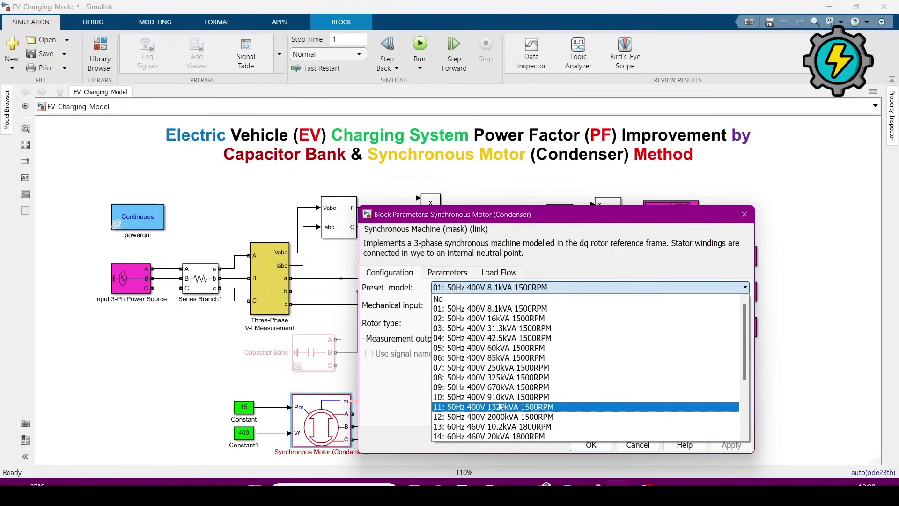
click(545, 452)
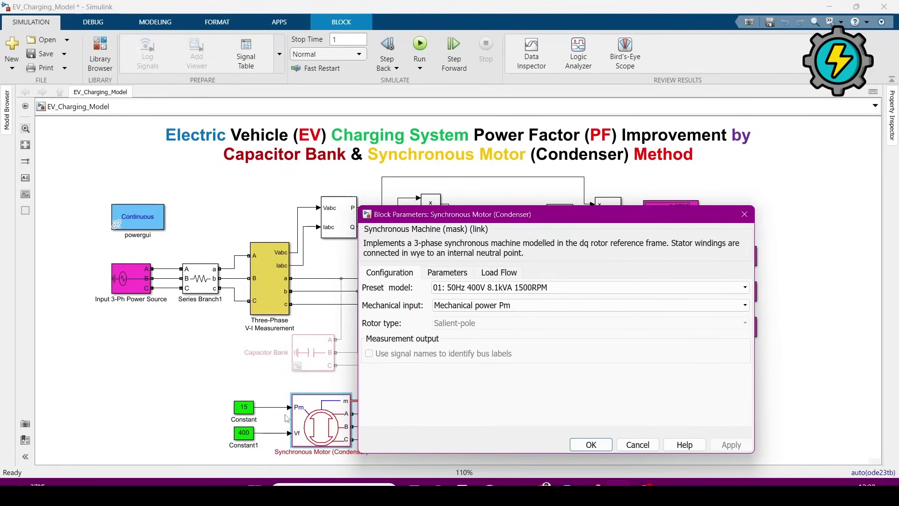
click(249, 437)
click(246, 412)
click(299, 409)
click(437, 276)
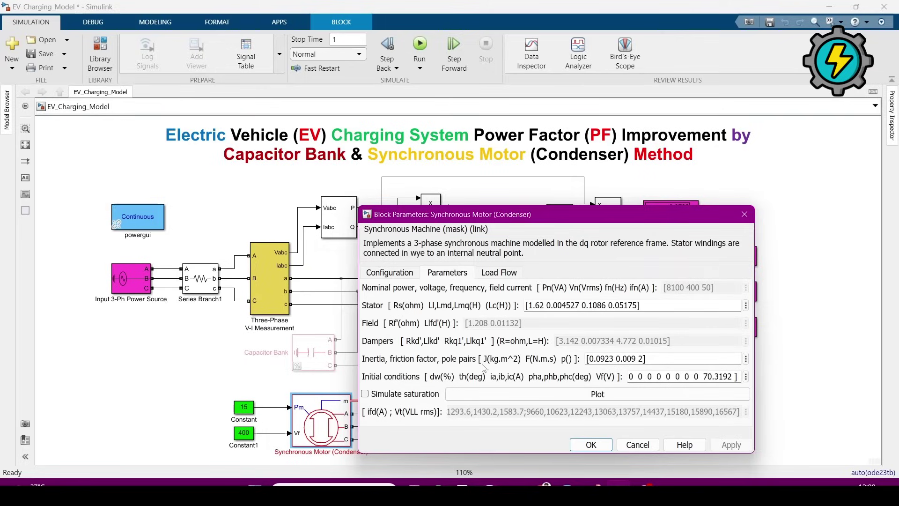
click(484, 273)
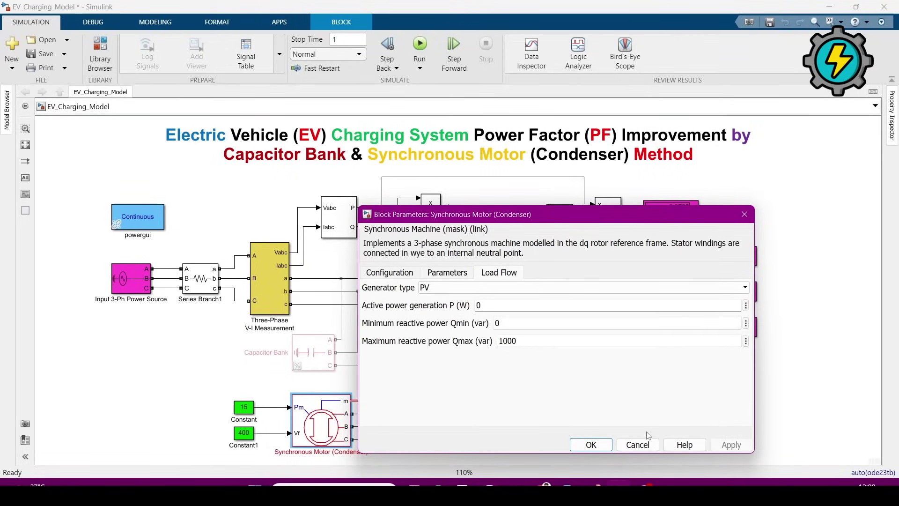
click(639, 443)
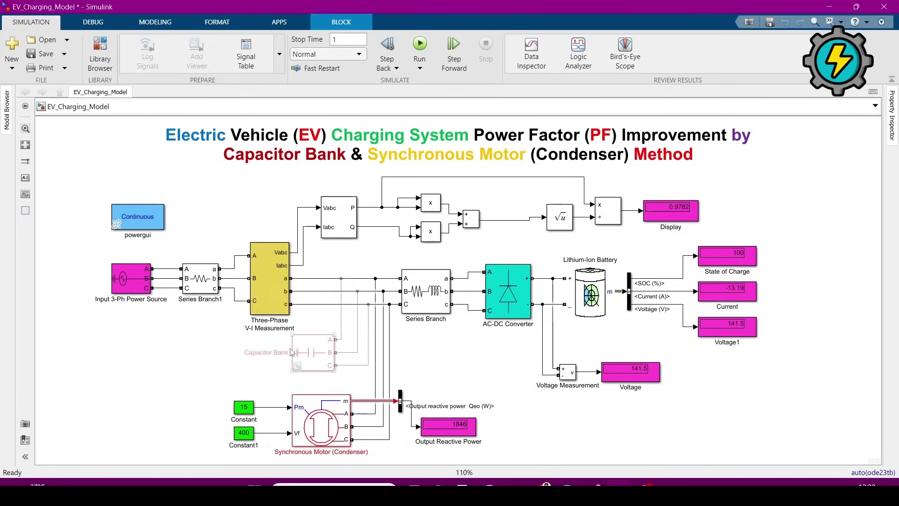
- Uncomment the Capacitor Bank and review its parameters and load flow settings without altering them
click(314, 354)
key(ctrl+shift+x)
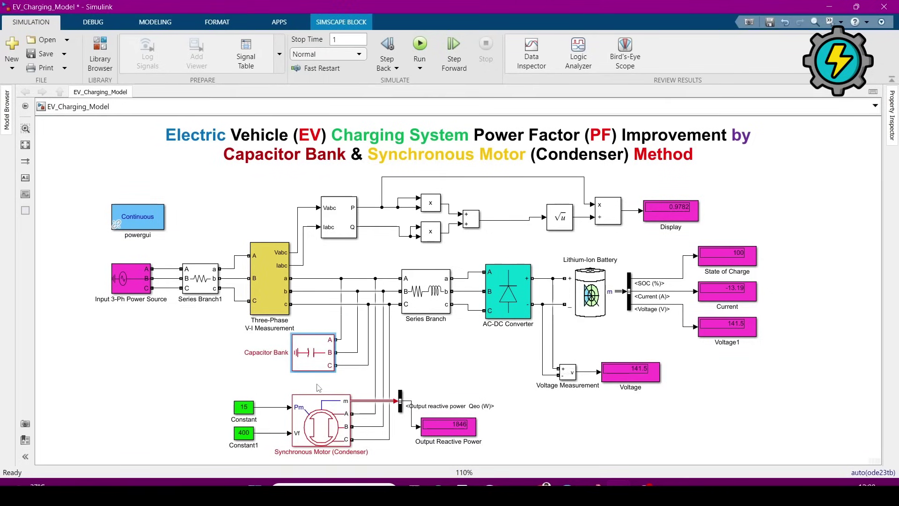
double_click(323, 357)
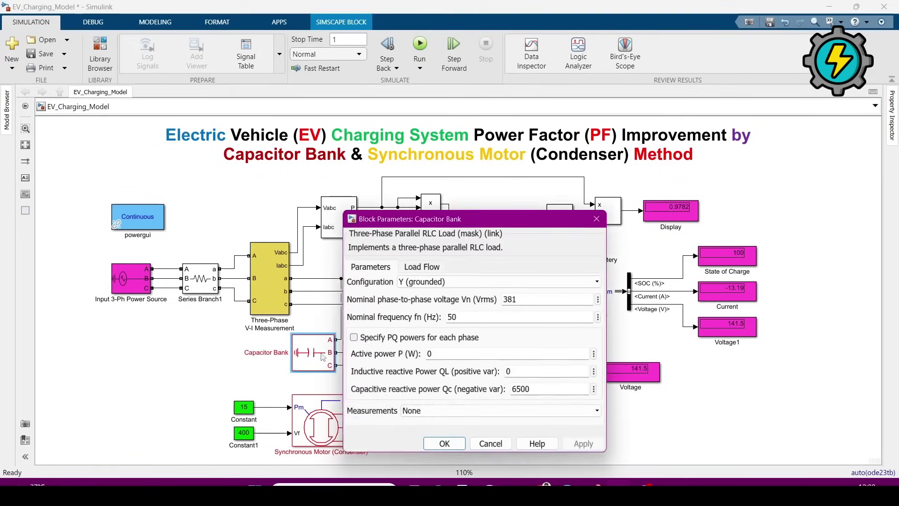
click(422, 266)
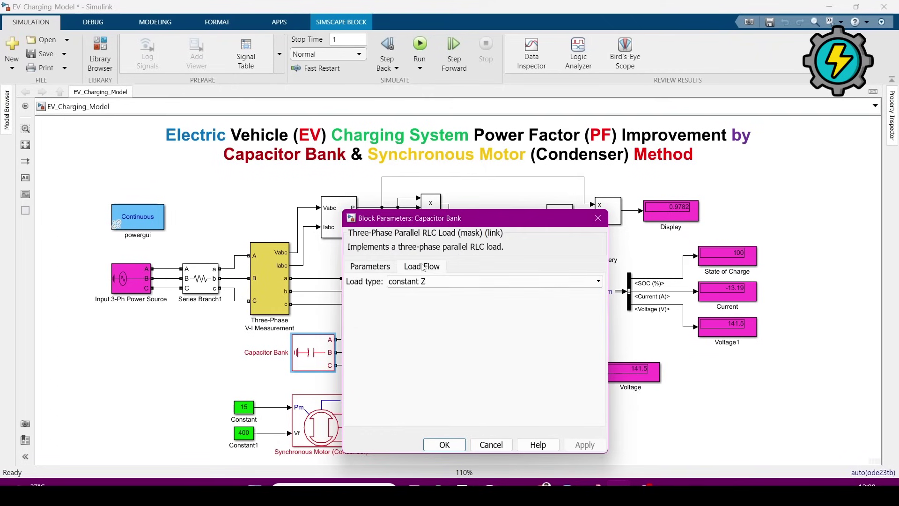
click(498, 445)
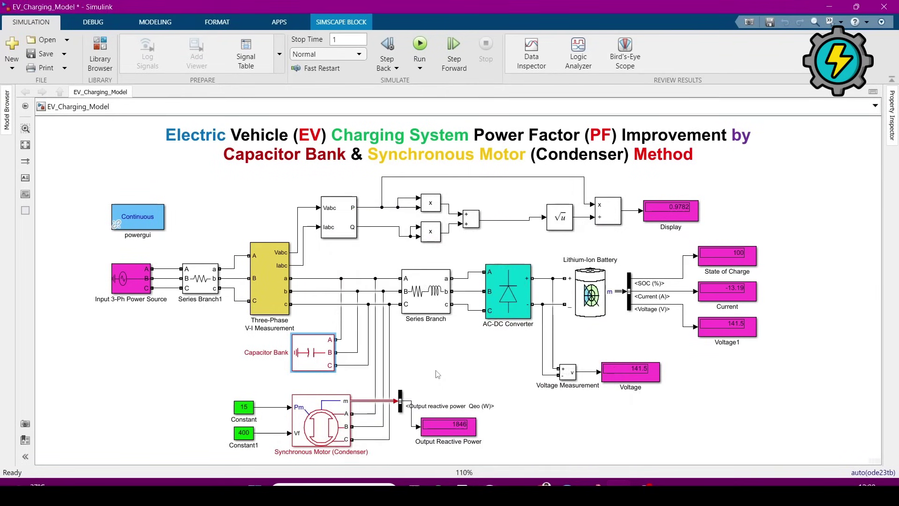
- Review the source parameters of the Input 3-Ph Power Source block and leave them as they are
double_click(130, 286)
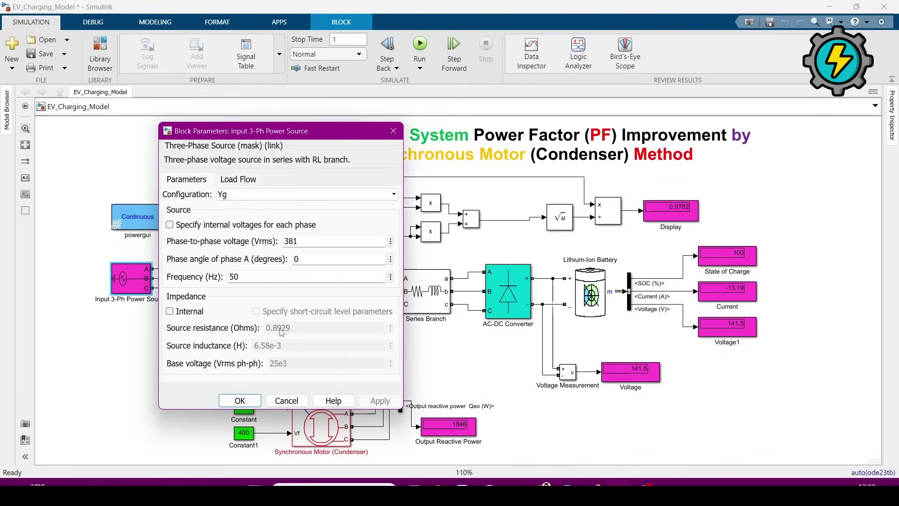
click(294, 400)
click(471, 352)
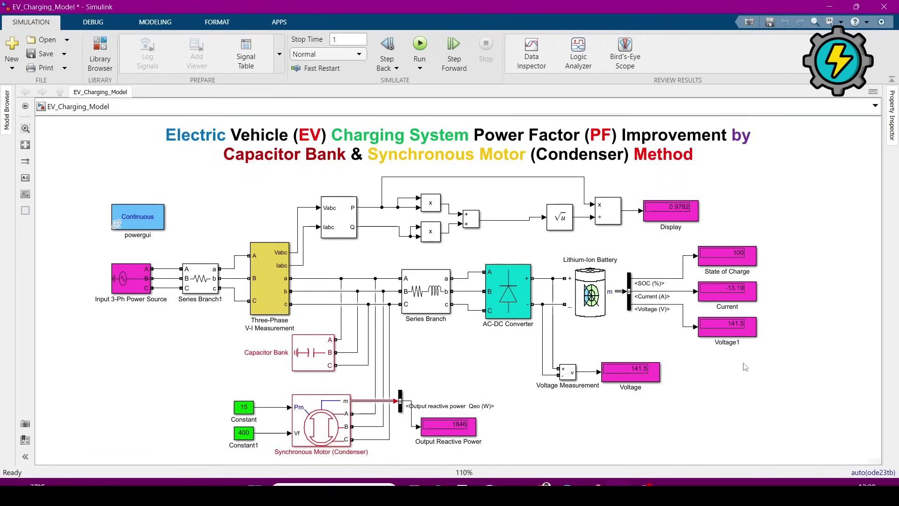
- Examine the battery's State of Charge, Current and Voltage1 displays, the powergui block and the Power (3ph, Instantaneous) block
click(738, 246)
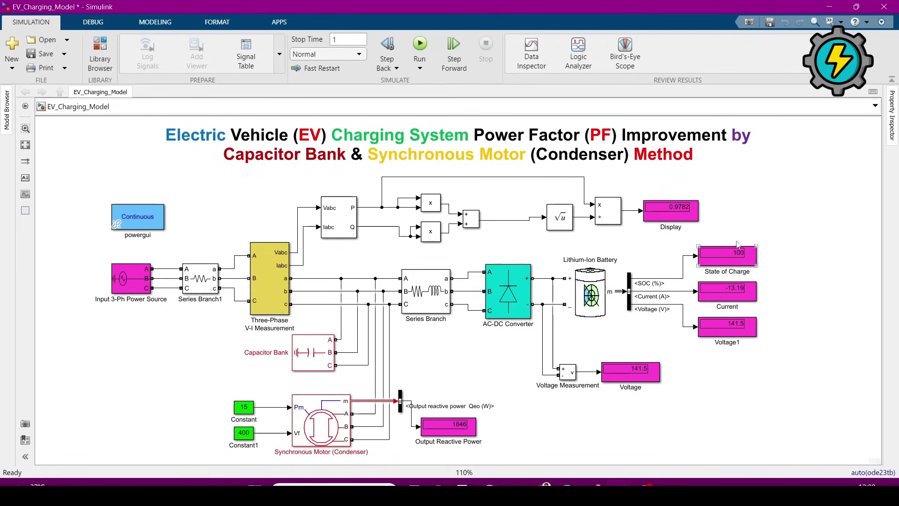
click(733, 334)
click(737, 262)
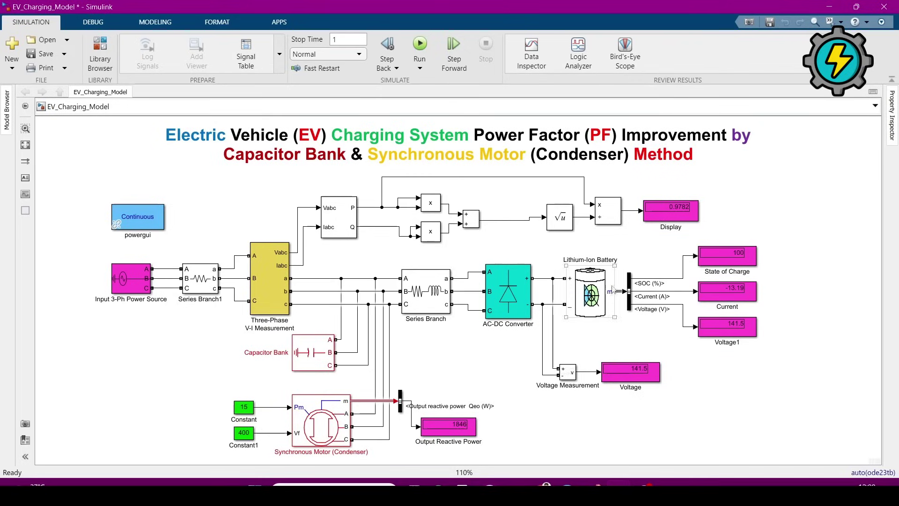
click(723, 295)
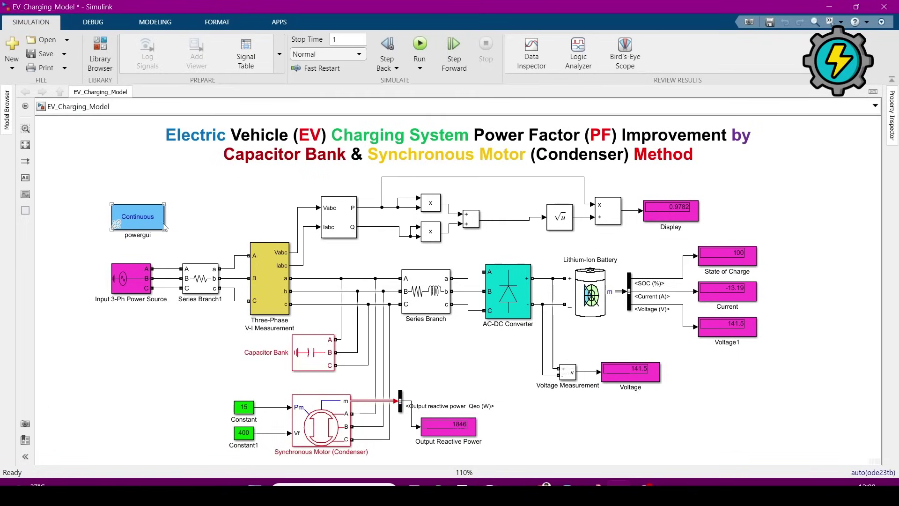
click(236, 230)
click(337, 237)
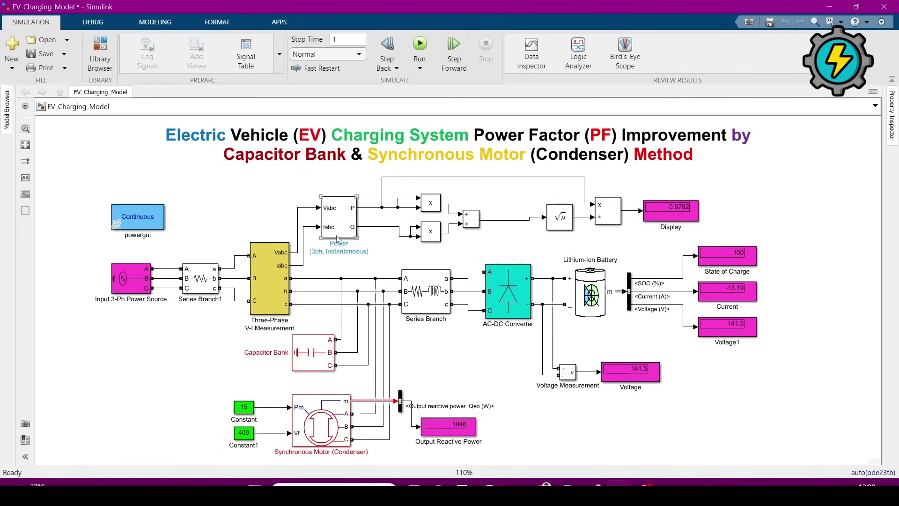
click(235, 215)
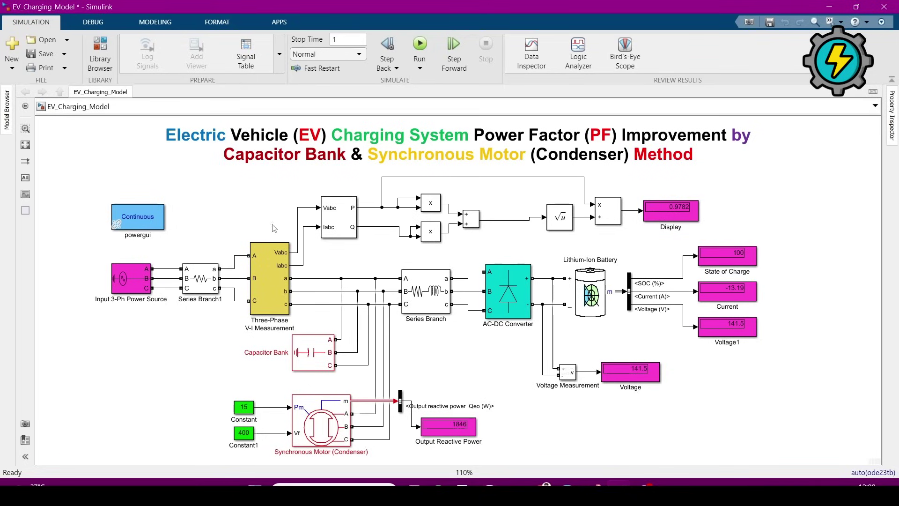
- Open the Simulink Library Browser and go to the Simscape Electrical Specialized Power Systems library
click(104, 54)
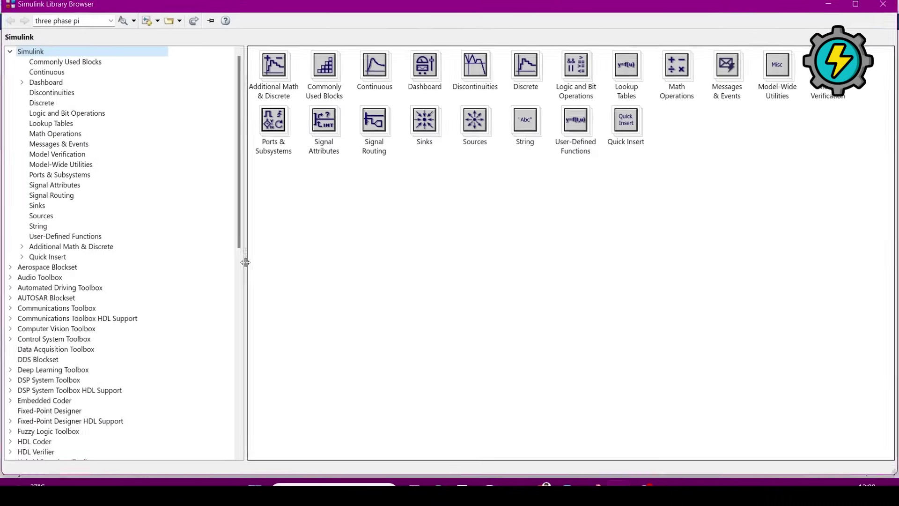
scroll(63, 370, down, 3)
scroll(63, 374, down, 10)
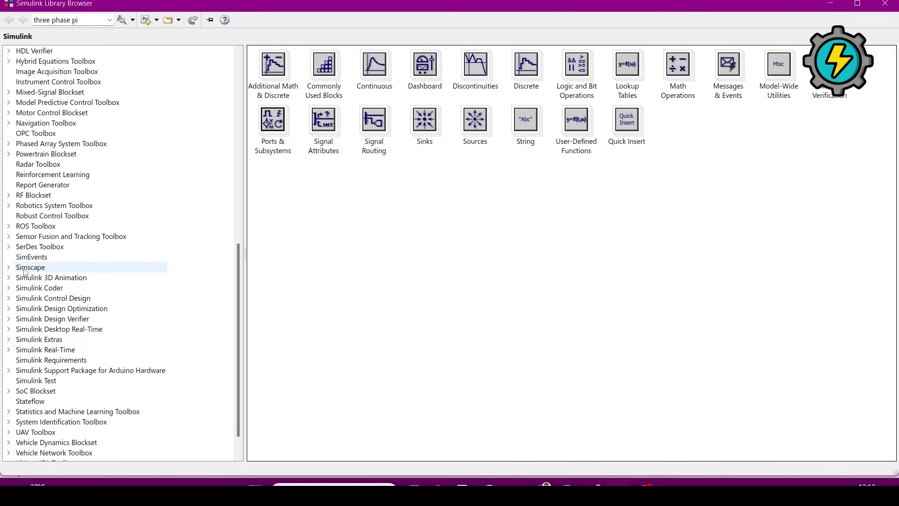
click(28, 268)
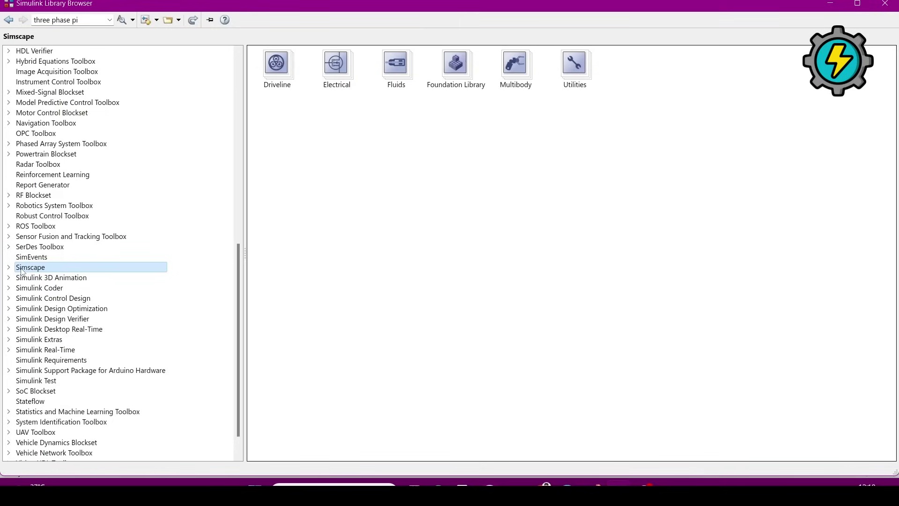
double_click(23, 268)
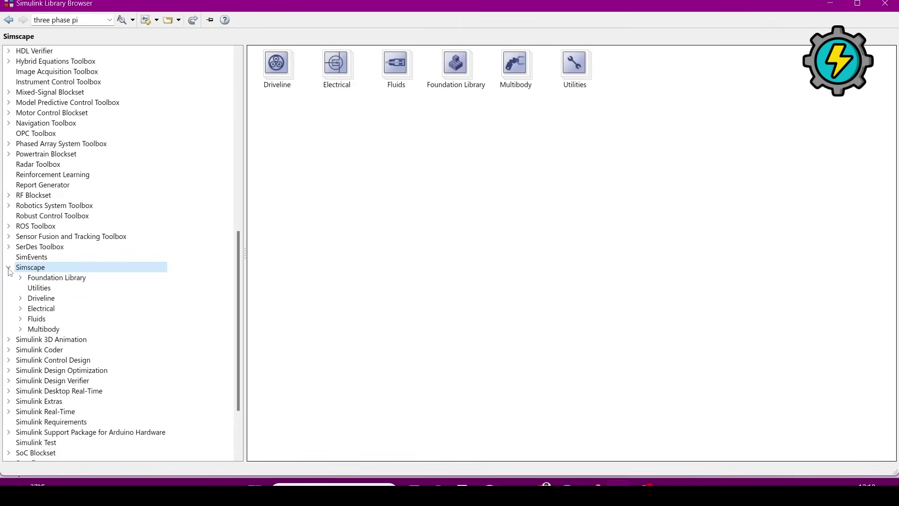
click(20, 309)
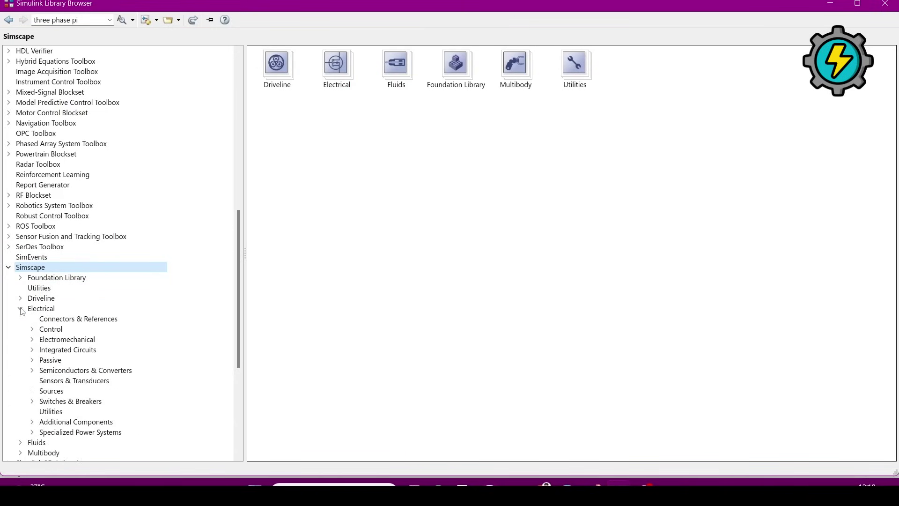
scroll(66, 347, down, 3)
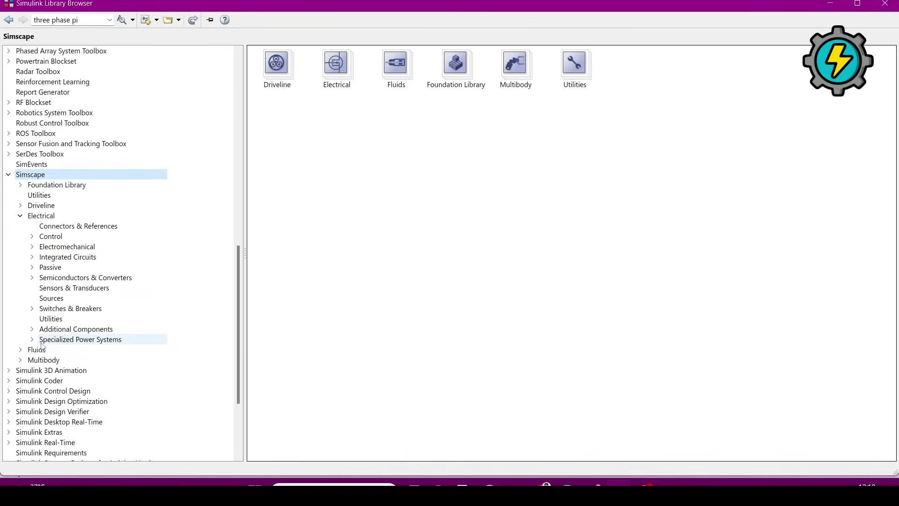
click(32, 341)
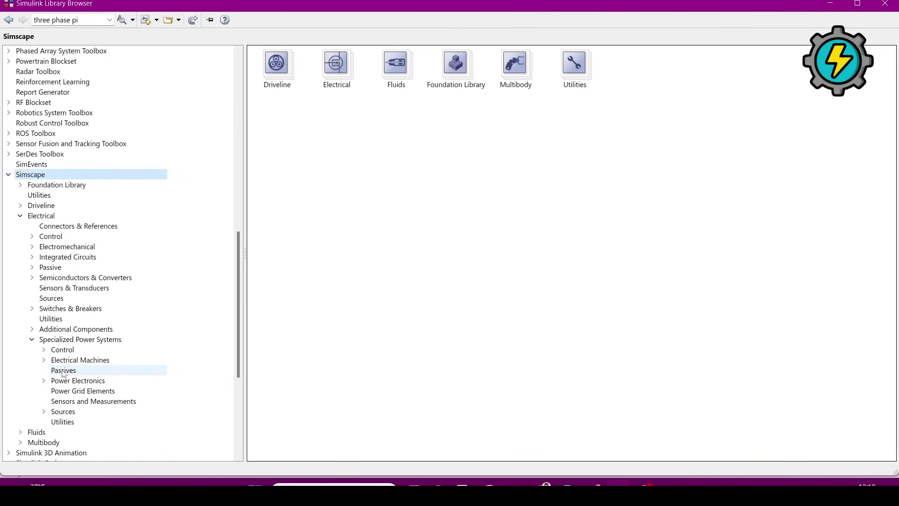
click(59, 341)
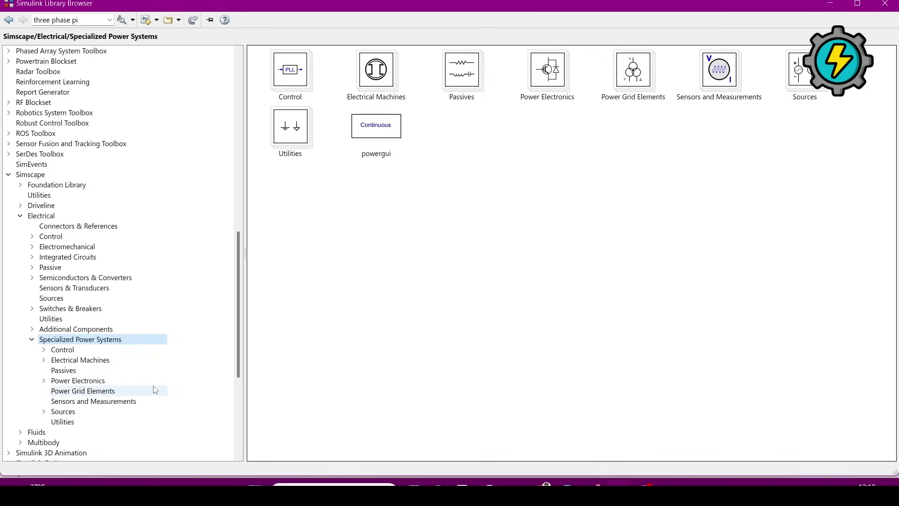
- Browse the Electrical Machines, Passives, Power Electronics and Power Grid Elements block libraries within Specialized Power Systems
click(73, 365)
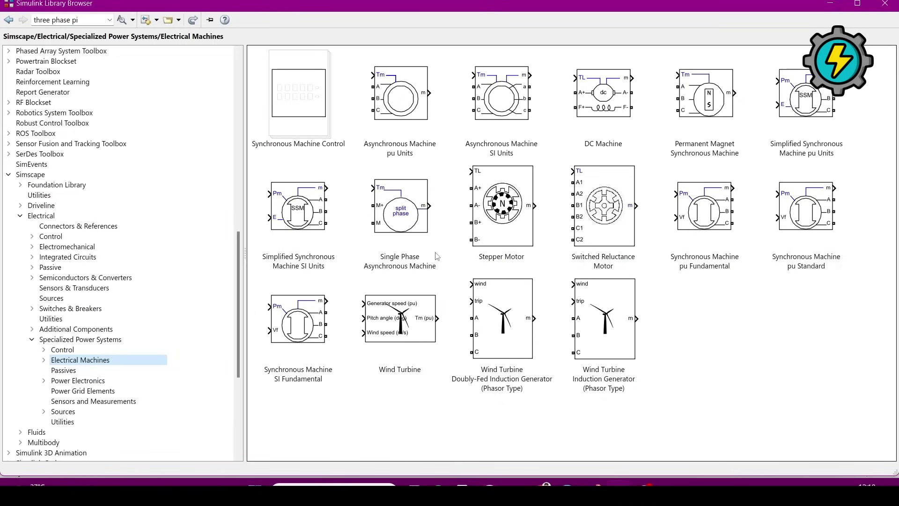
click(67, 372)
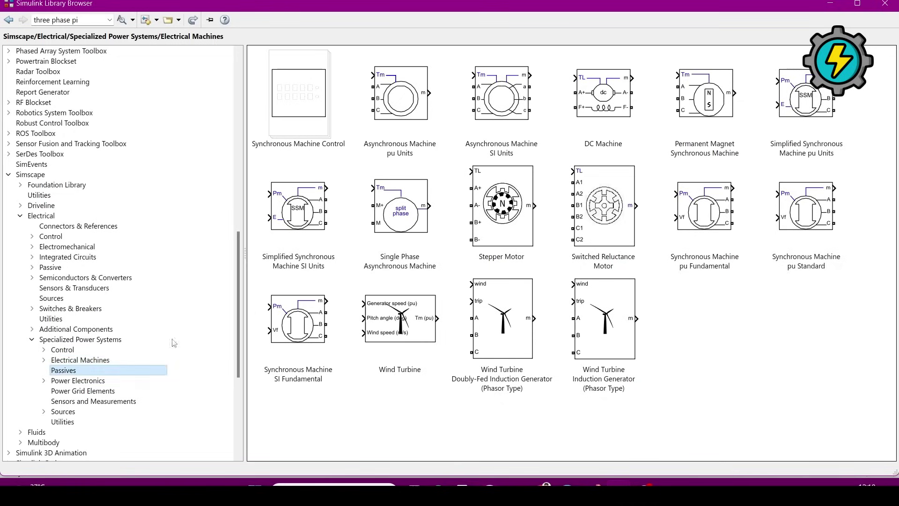
click(82, 383)
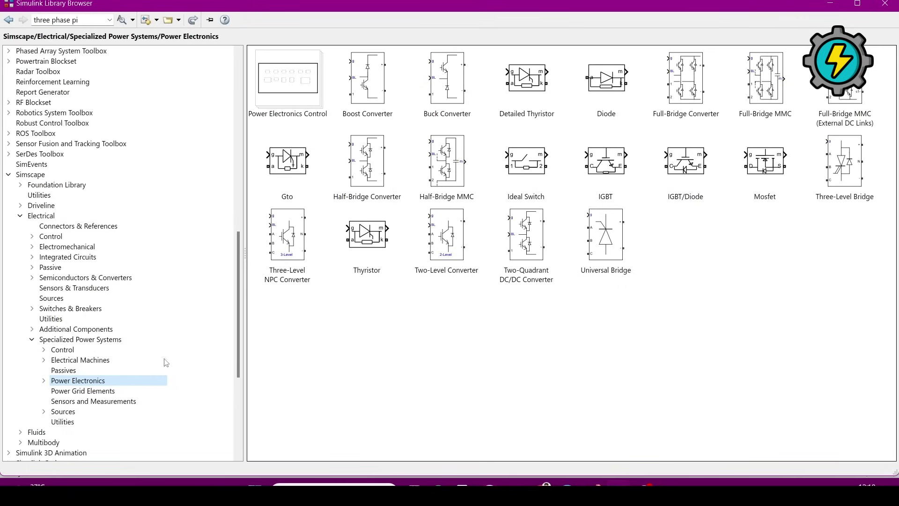
click(106, 394)
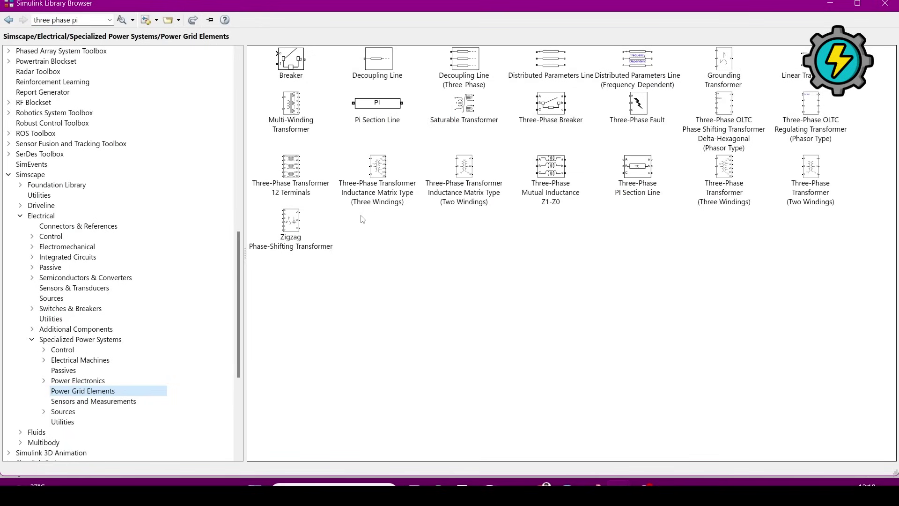
- Check the option for adding the Three-Phase Transformer Inductance Matrix Type (Three Windings) block without using it, and return to the model
click(395, 184)
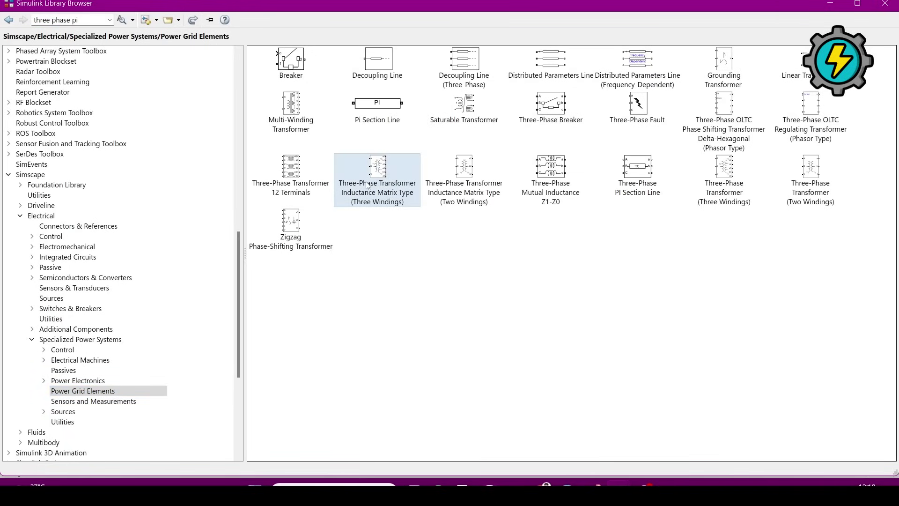
right_click(374, 178)
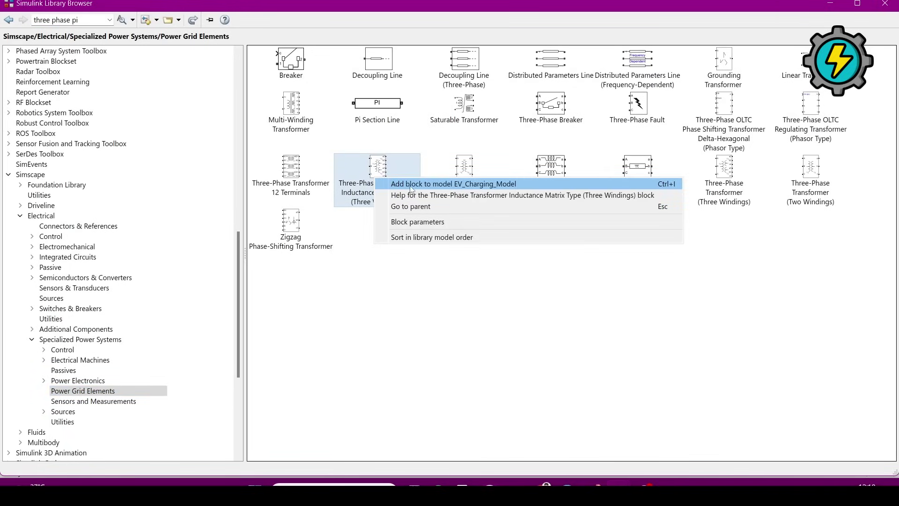
click(543, 327)
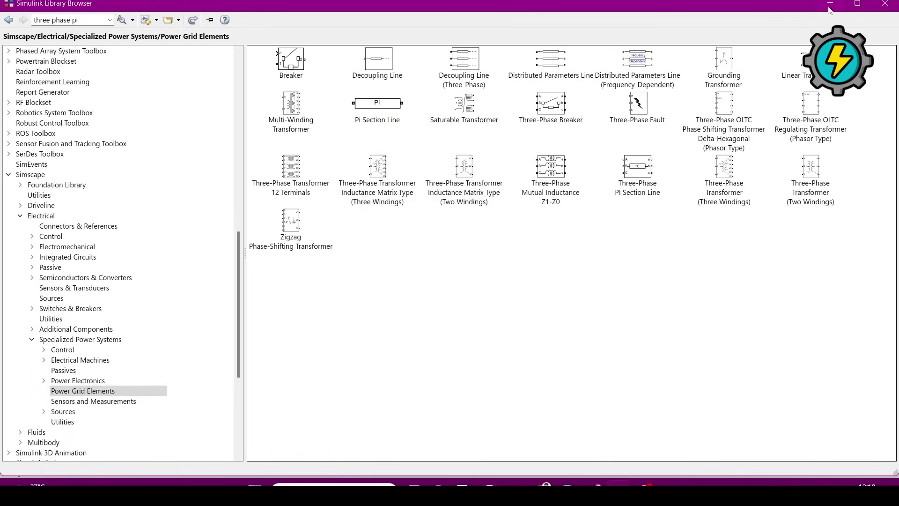
click(829, 6)
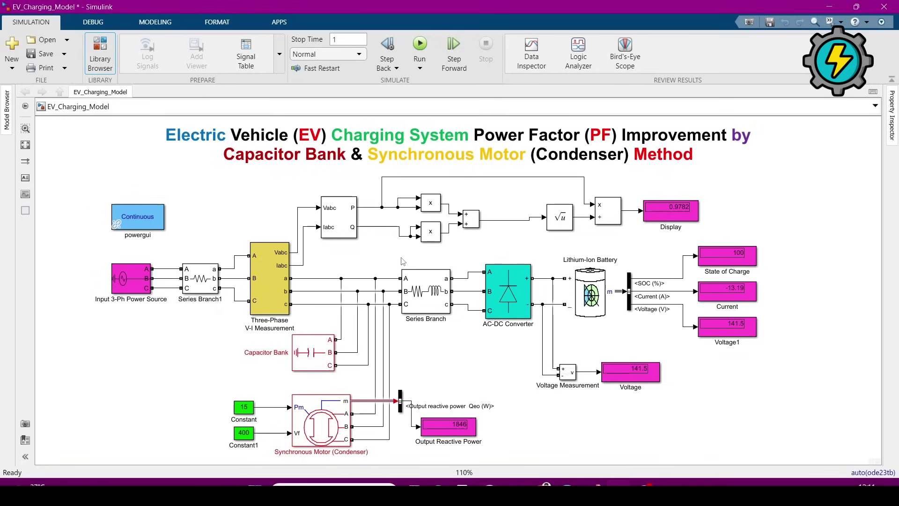
- Shift the bend of the Q signal line slightly closer to the Power (3ph, Instantaneous) block and deselect the line
click(399, 234)
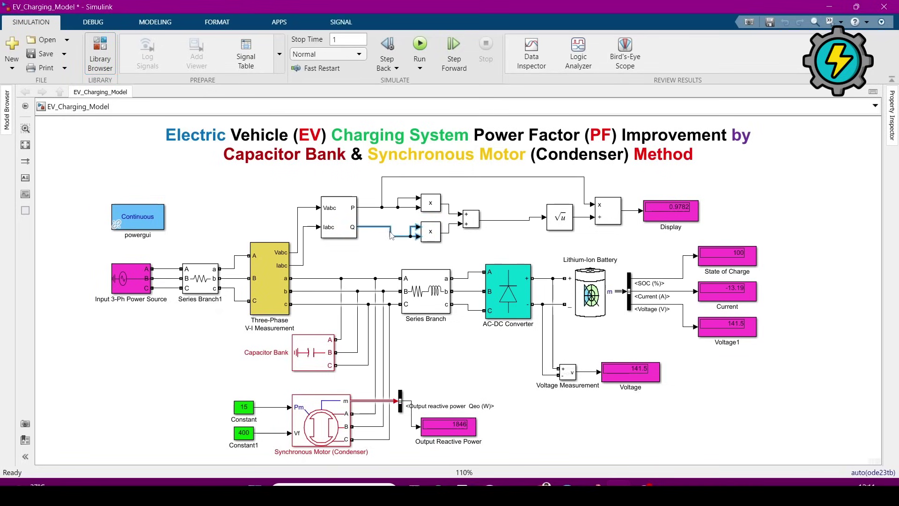
click(396, 263)
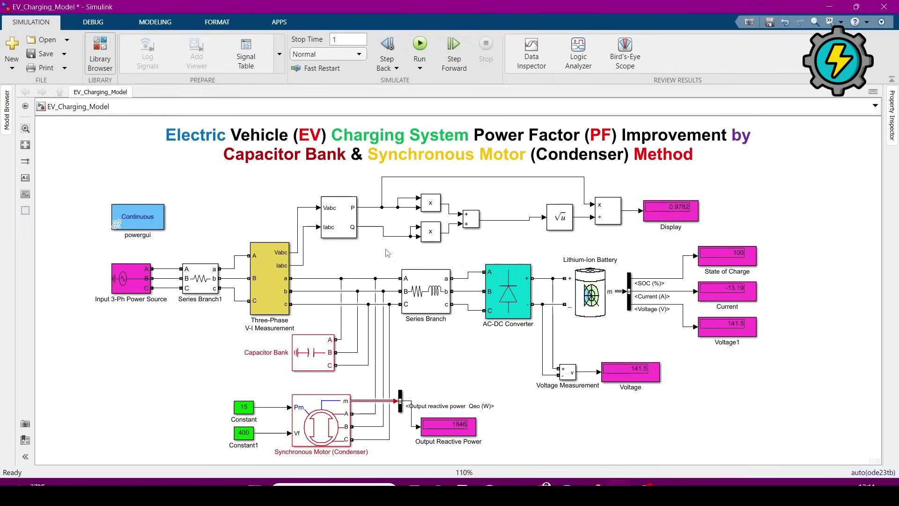